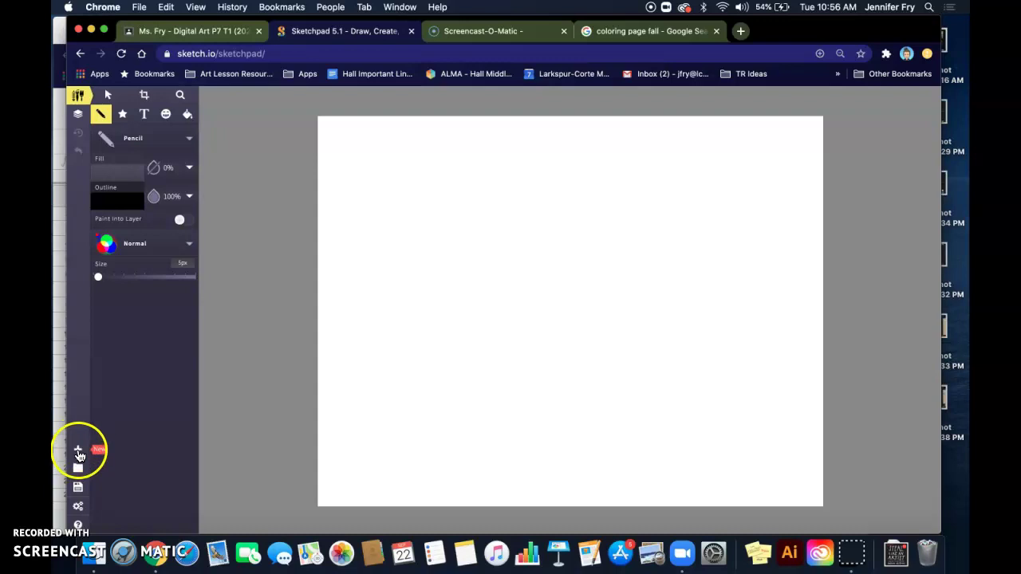
# Step: Create a new blank document with a custom size of 11 in wide by 8.5 in high
pyautogui.click(78, 452)
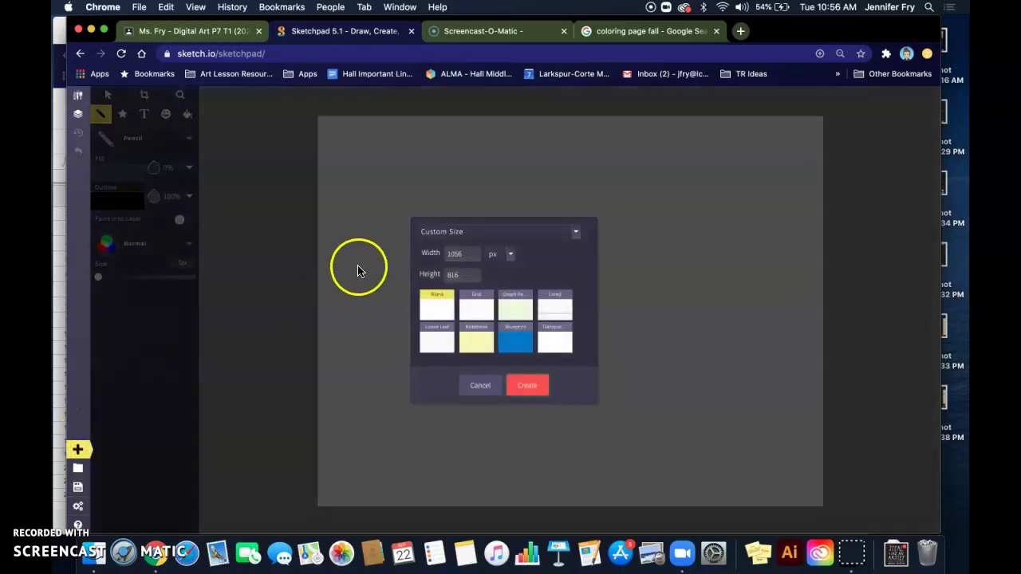
pyautogui.click(455, 231)
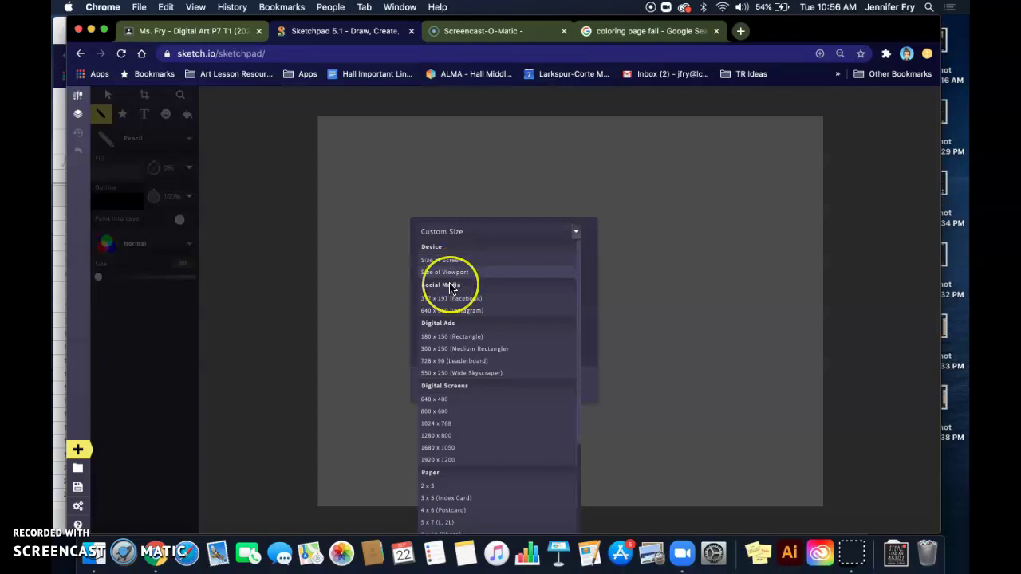
pyautogui.scroll(-4, 449, 287)
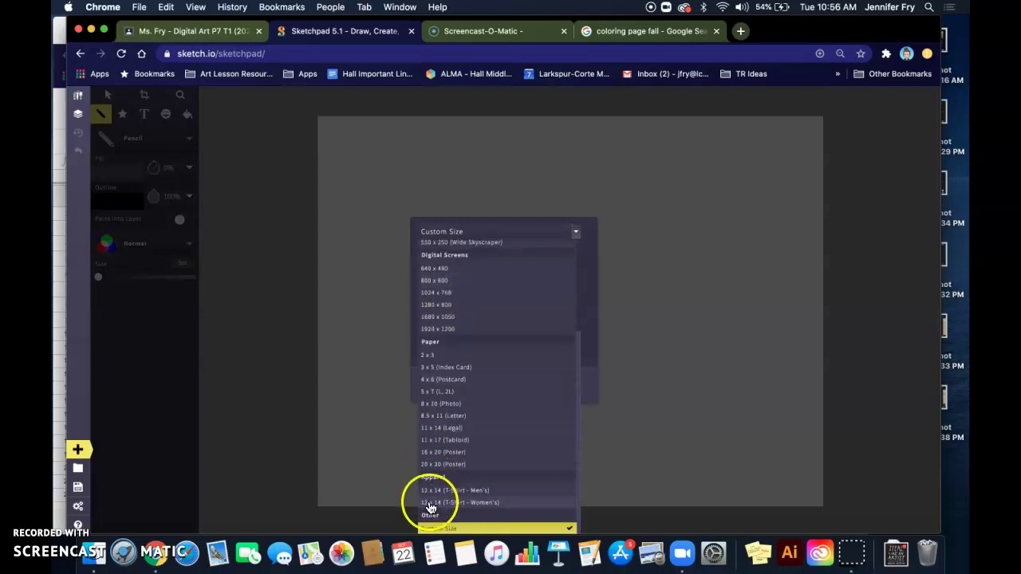
pyautogui.click(436, 530)
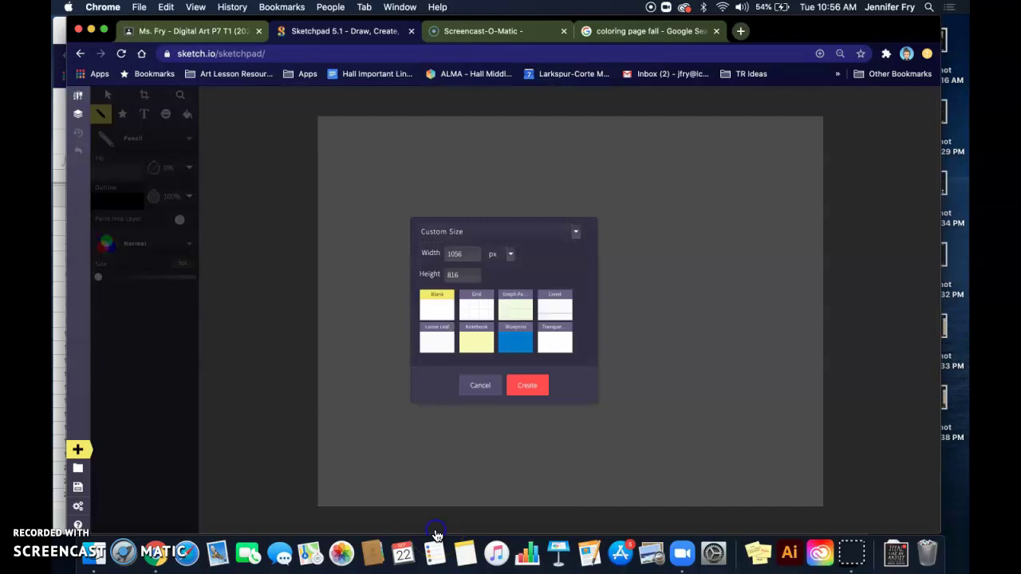
pyautogui.click(507, 261)
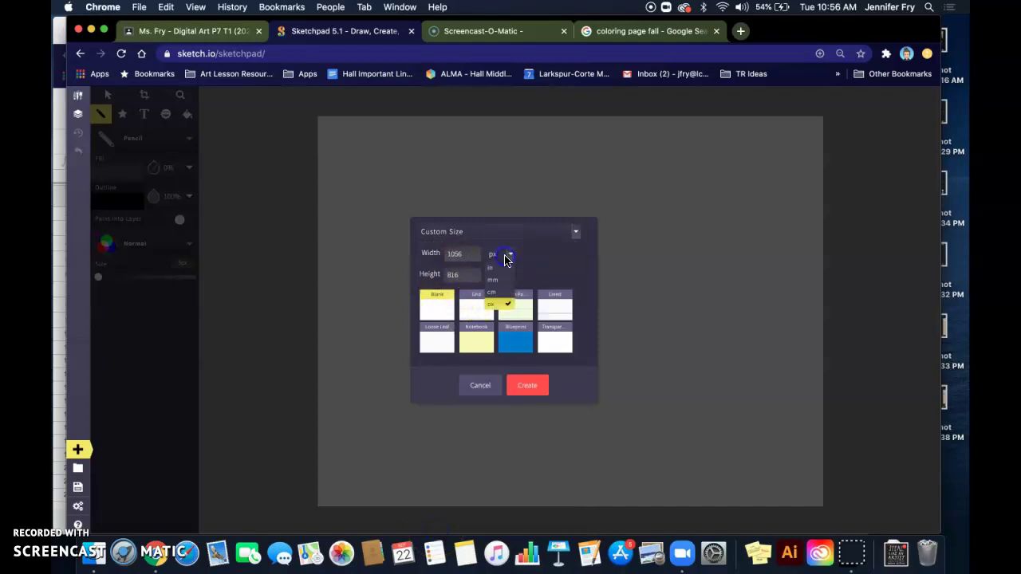
pyautogui.click(503, 266)
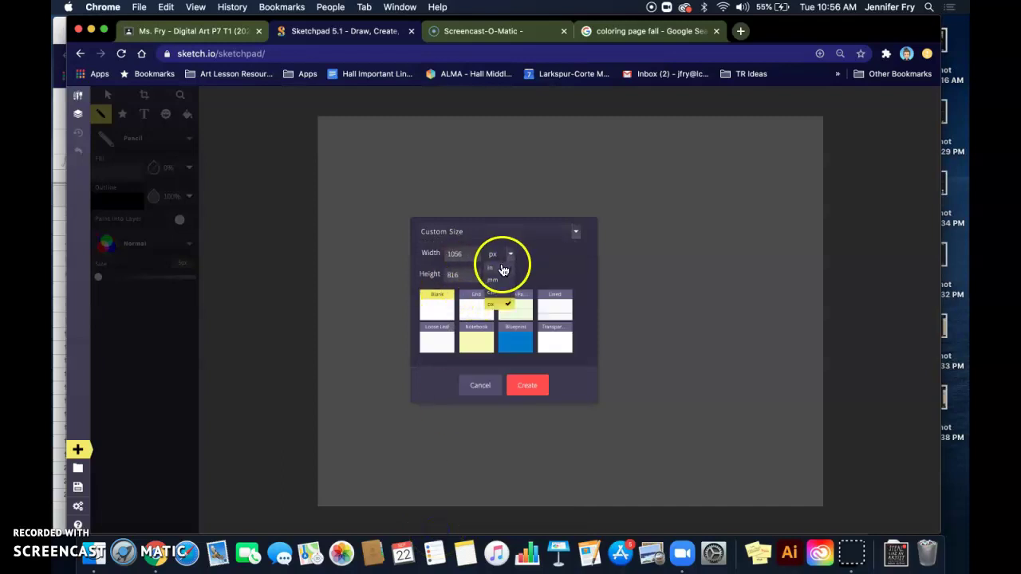
pyautogui.click(457, 253)
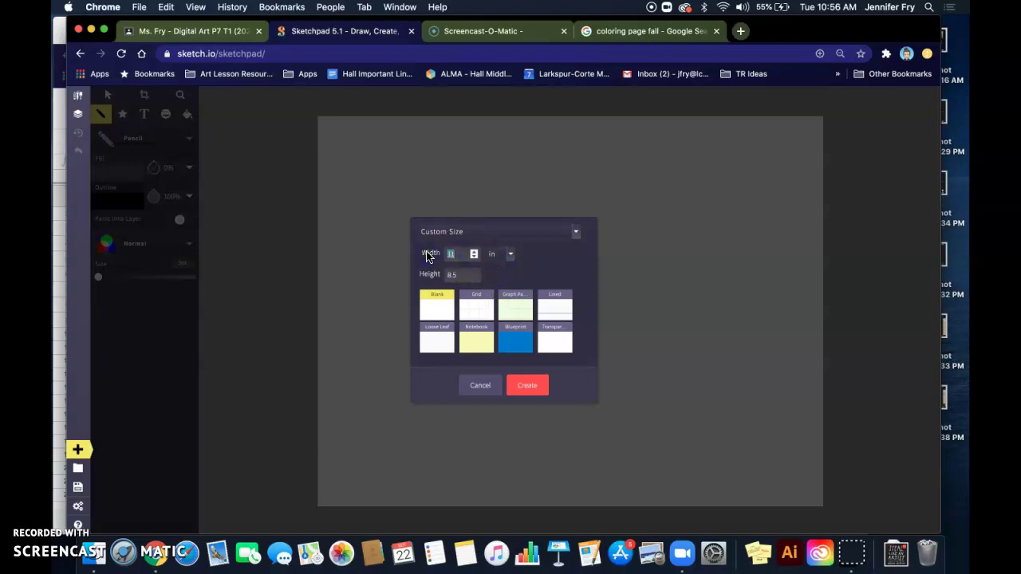
pyautogui.click(455, 274)
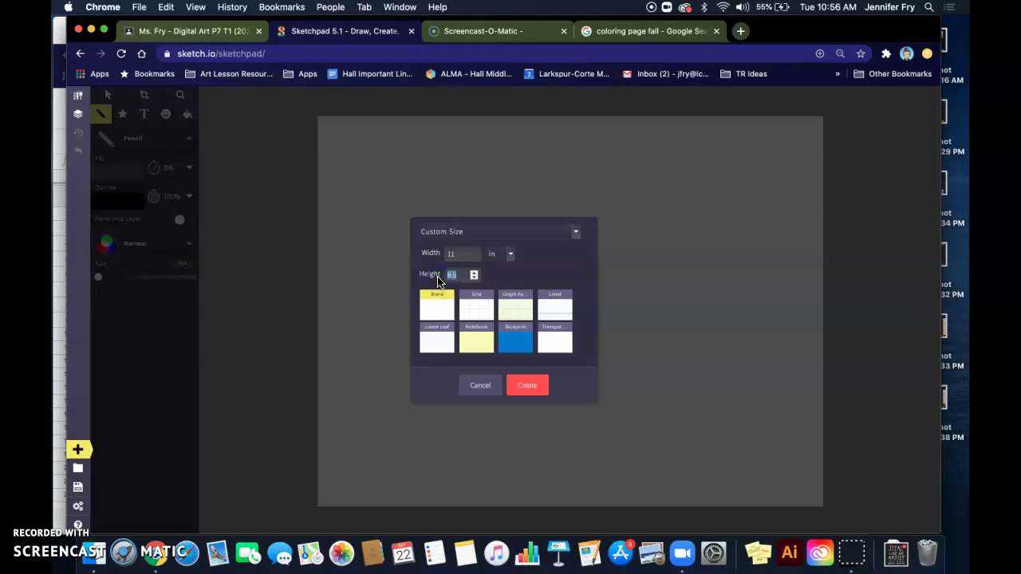
pyautogui.click(456, 255)
pyautogui.click(531, 388)
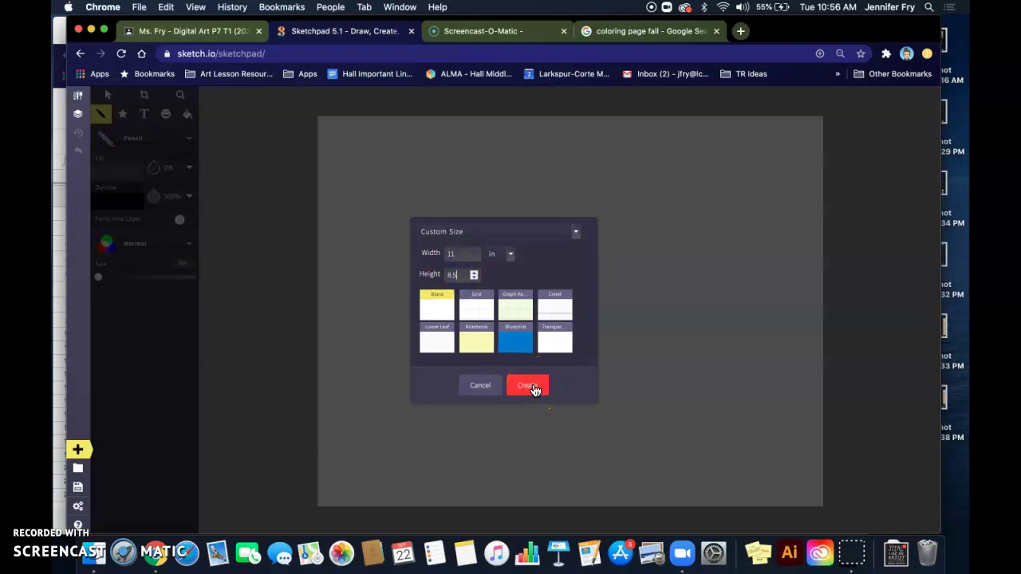
pyautogui.click(533, 388)
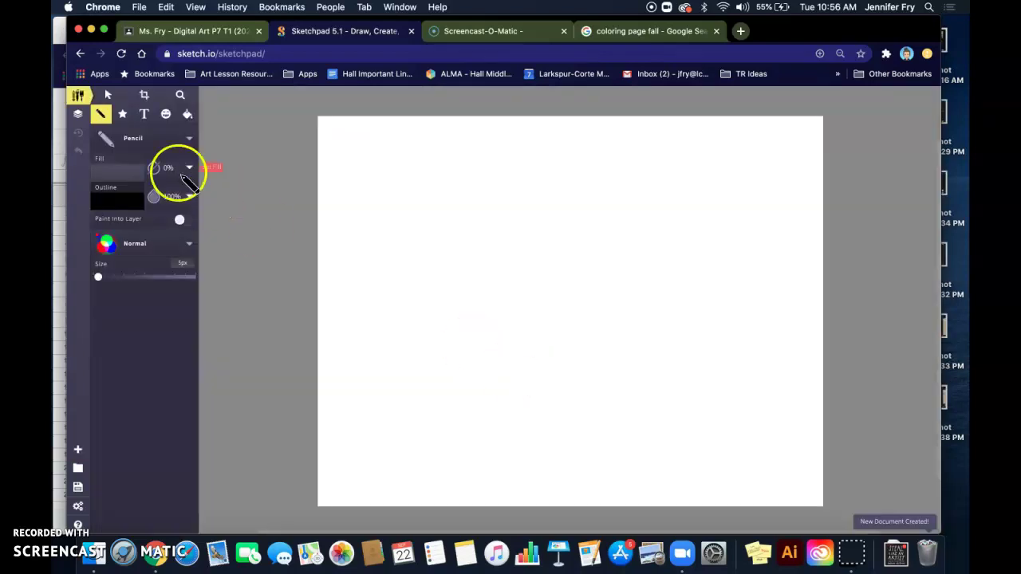
# Step: With the black 5 px Pencil, draw a closed circle and an open-topped rounded shape in the upper half of the canvas
pyautogui.click(134, 140)
pyautogui.click(224, 158)
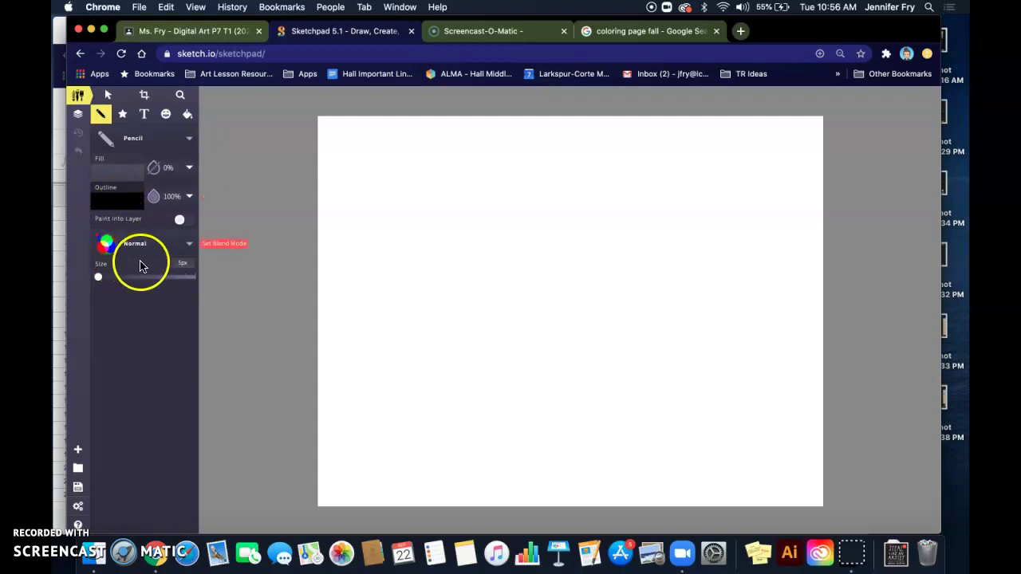
pyautogui.click(178, 265)
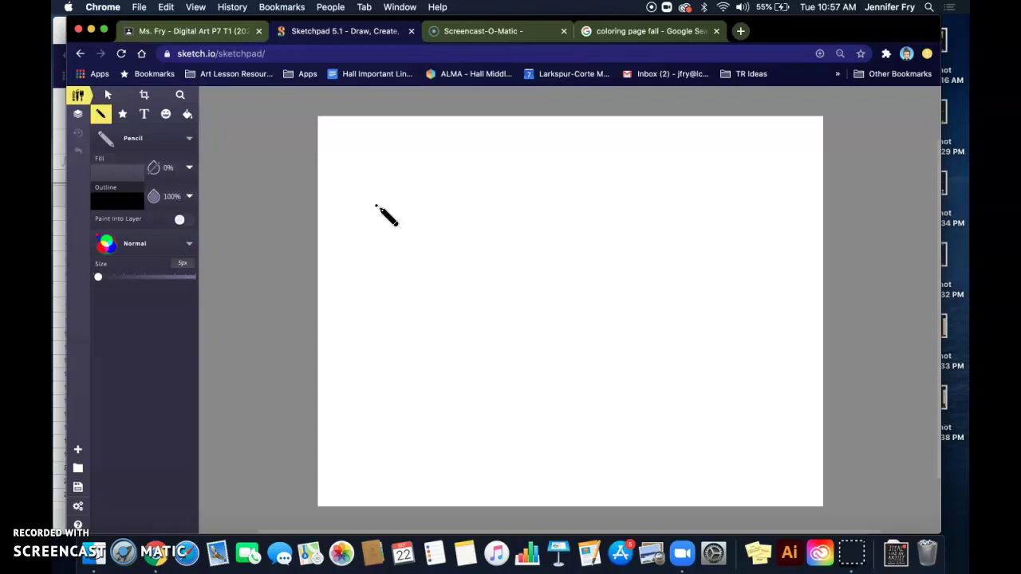
pyautogui.moveTo(376, 208)
pyautogui.mouseDown()
pyautogui.moveTo(383, 247)
pyautogui.moveTo(398, 261)
pyautogui.mouseUp()
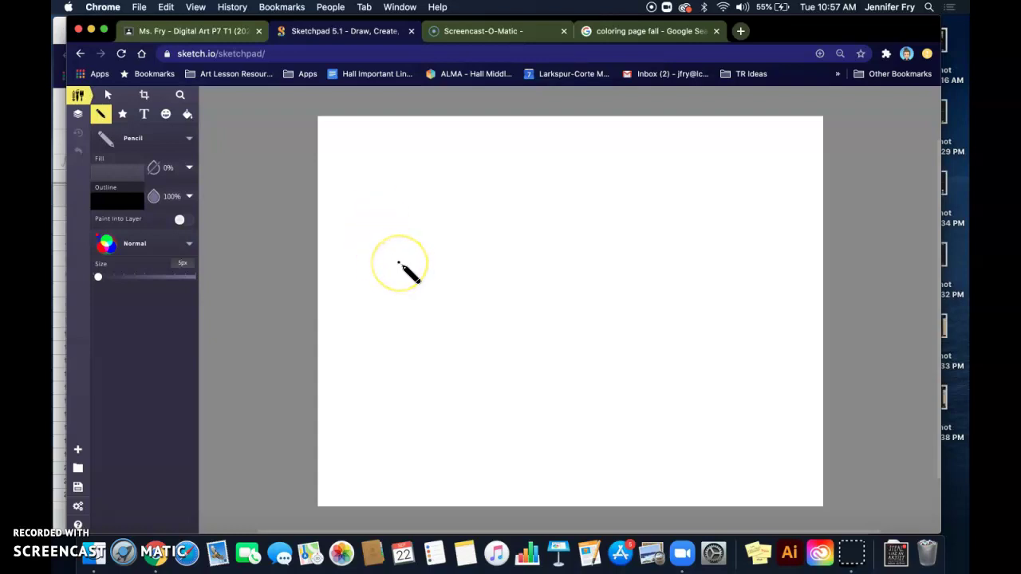
pyautogui.moveTo(399, 162)
pyautogui.mouseDown()
pyautogui.moveTo(365, 207)
pyautogui.moveTo(402, 258)
pyautogui.moveTo(468, 242)
pyautogui.moveTo(474, 196)
pyautogui.moveTo(459, 172)
pyautogui.moveTo(413, 159)
pyautogui.mouseUp()
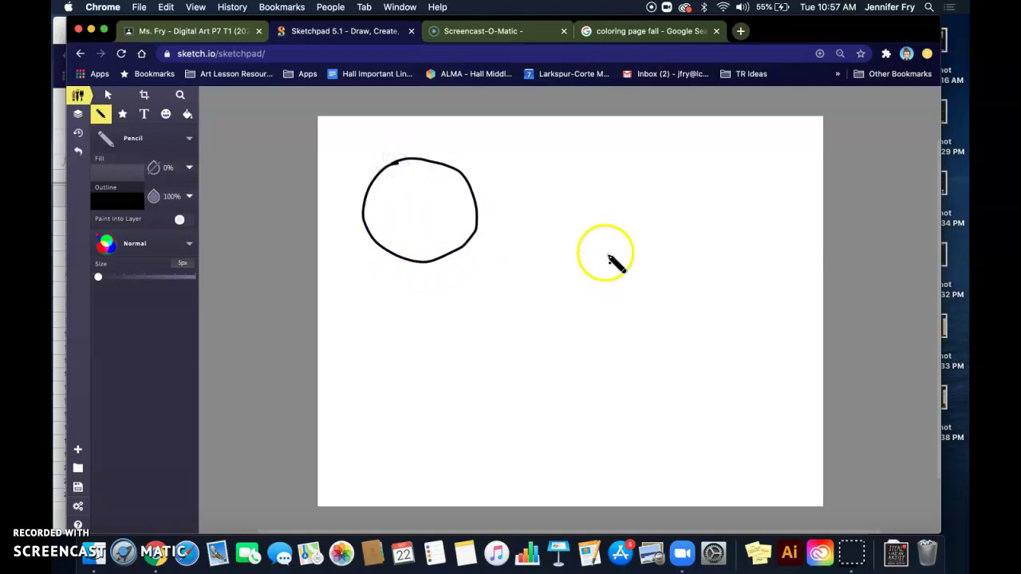
pyautogui.moveTo(569, 200)
pyautogui.mouseDown()
pyautogui.moveTo(617, 280)
pyautogui.moveTo(622, 200)
pyautogui.mouseUp()
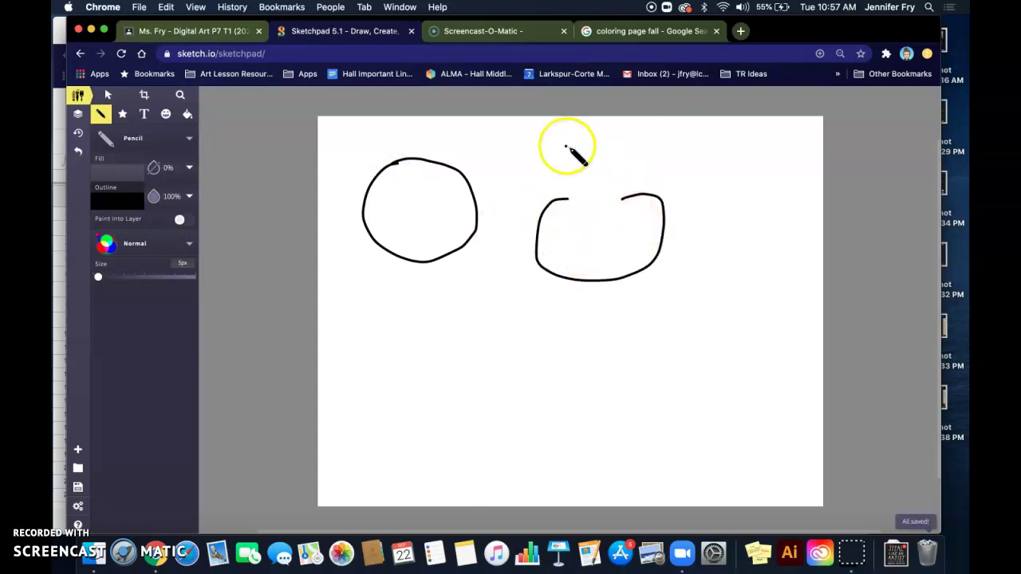
# Step: Draw a rounded outline running off the canvas's left edge and a bumpy, unclosed curve rising from its bottom edge
pyautogui.click(303, 397)
pyautogui.moveTo(309, 389)
pyautogui.mouseDown()
pyautogui.moveTo(373, 369)
pyautogui.moveTo(394, 399)
pyautogui.moveTo(364, 438)
pyautogui.moveTo(311, 462)
pyautogui.mouseUp()
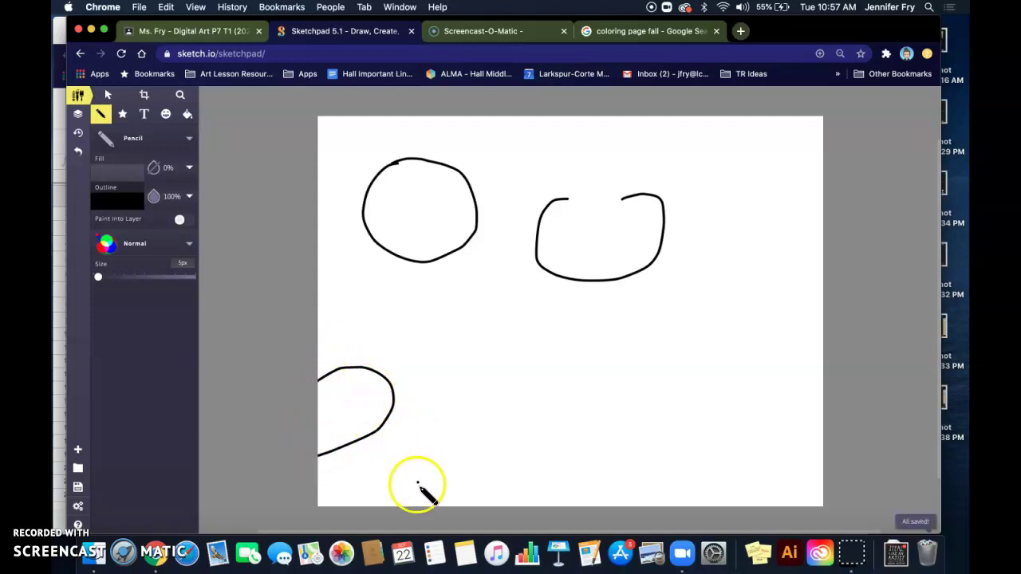
pyautogui.moveTo(398, 506)
pyautogui.mouseDown()
pyautogui.moveTo(452, 451)
pyautogui.moveTo(566, 512)
pyautogui.mouseUp()
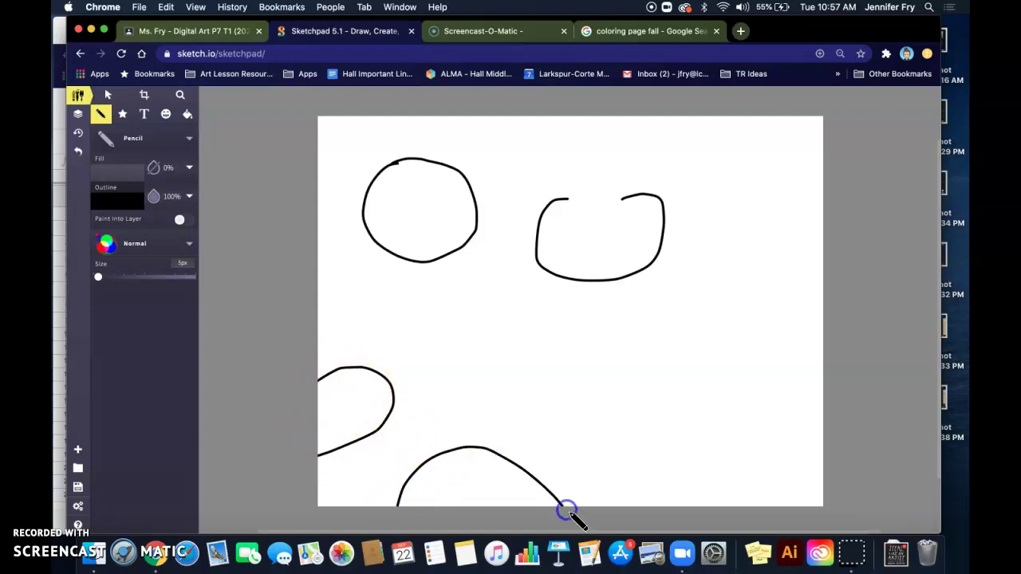
pyautogui.press('super+z')
pyautogui.moveTo(438, 508)
pyautogui.mouseDown()
pyautogui.moveTo(440, 497)
pyautogui.moveTo(532, 461)
pyautogui.moveTo(569, 472)
pyautogui.moveTo(600, 459)
pyautogui.moveTo(653, 501)
pyautogui.mouseUp()
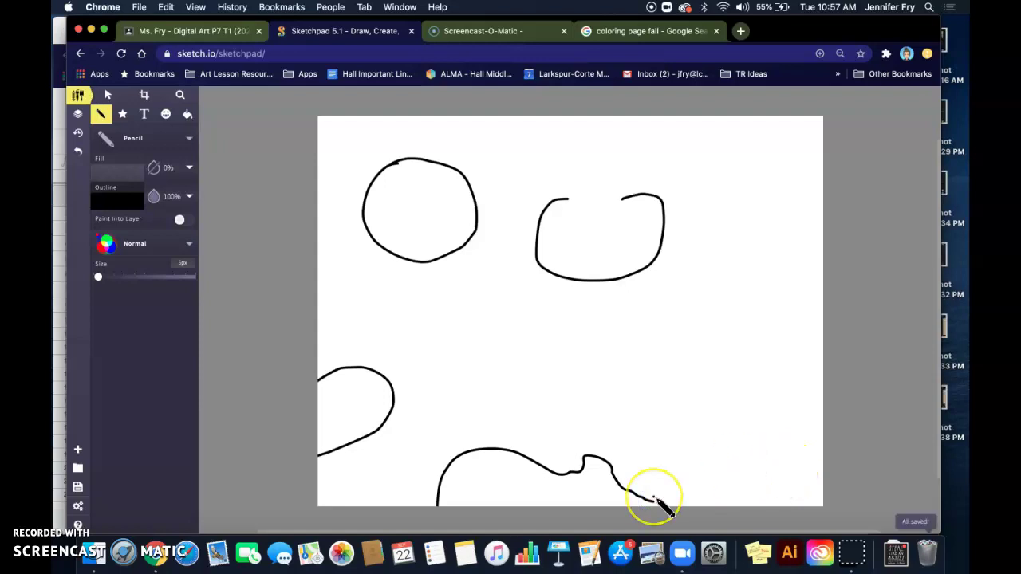
pyautogui.click(592, 397)
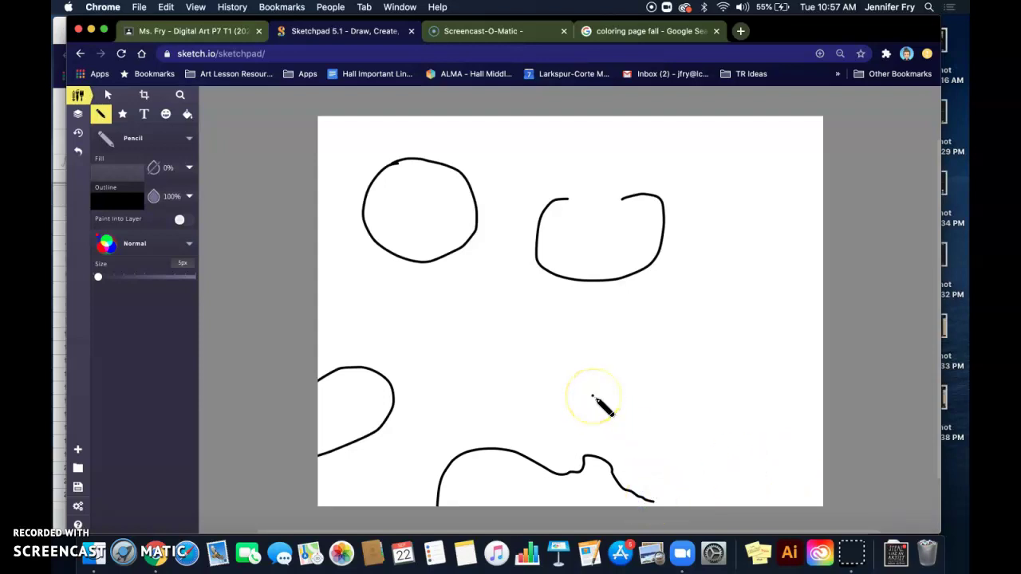
# Step: Undo all the practice pencil strokes to clear the canvas
pyautogui.press('super+z')
pyautogui.press('super+z')
pyautogui.press('super+z')
pyautogui.press('super+z')
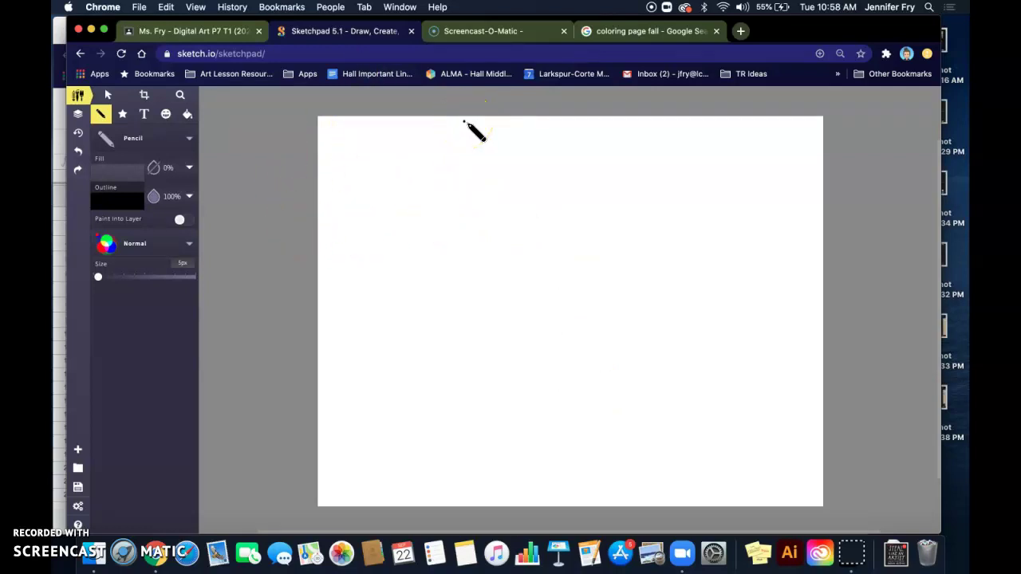
# Step: Switch to the Google Images results for "coloring page fall" and browse the coloring pages for simple outlined fall subjects
pyautogui.click(611, 29)
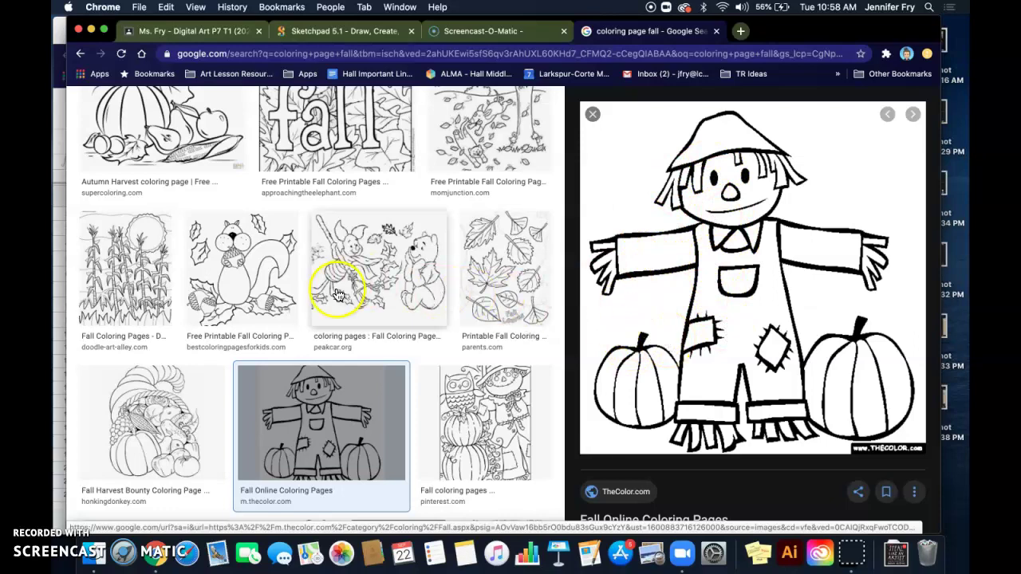
pyautogui.scroll(-10, 196, 367)
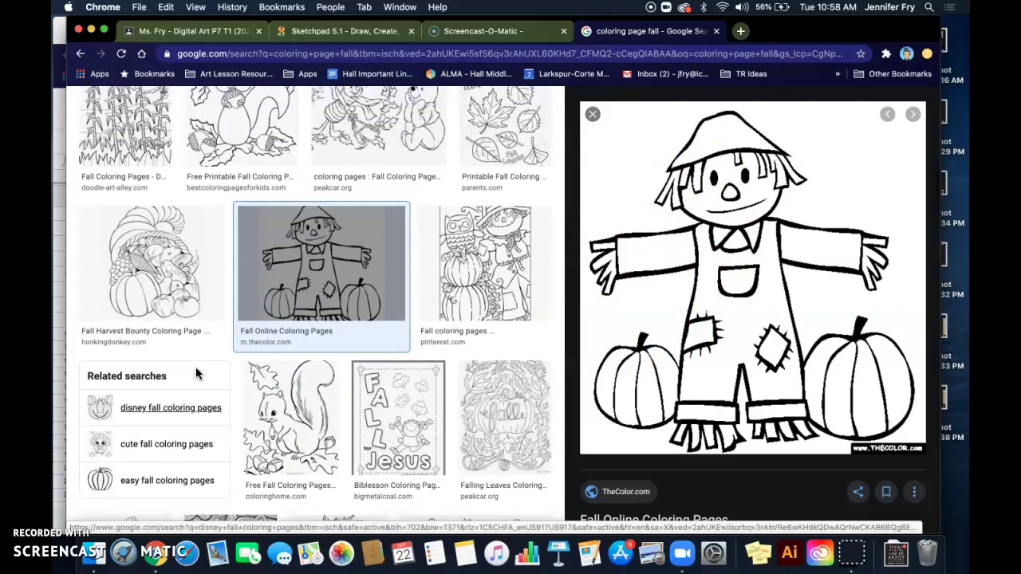
pyautogui.scroll(-3, 196, 371)
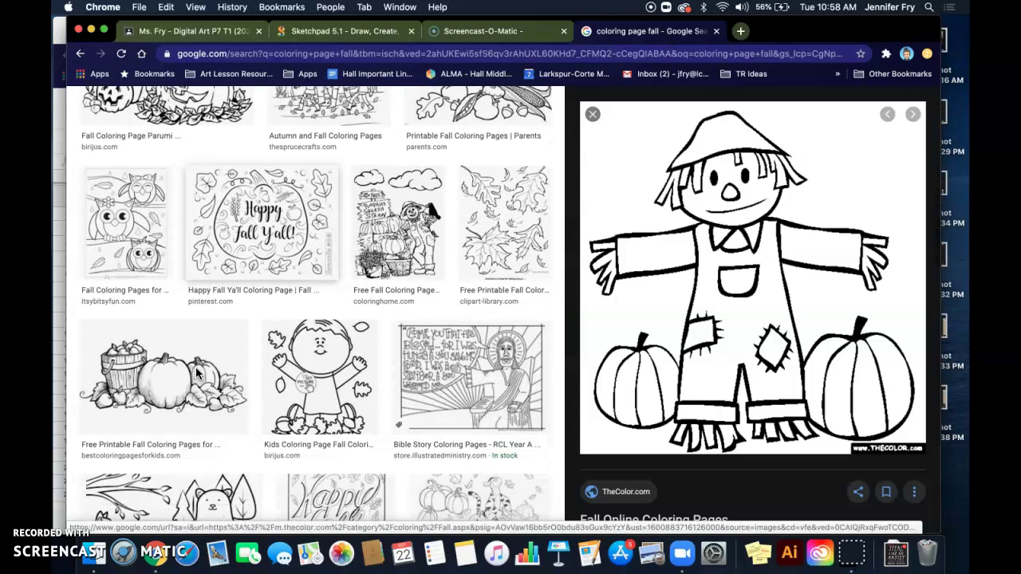
pyautogui.scroll(-4, 195, 373)
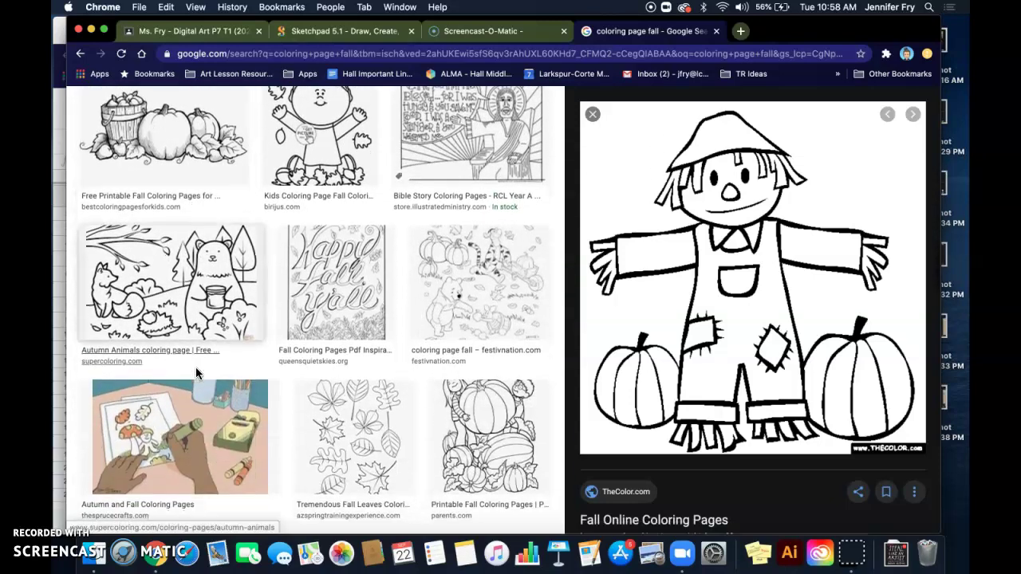
pyautogui.scroll(7, 196, 374)
pyautogui.scroll(8, 250, 337)
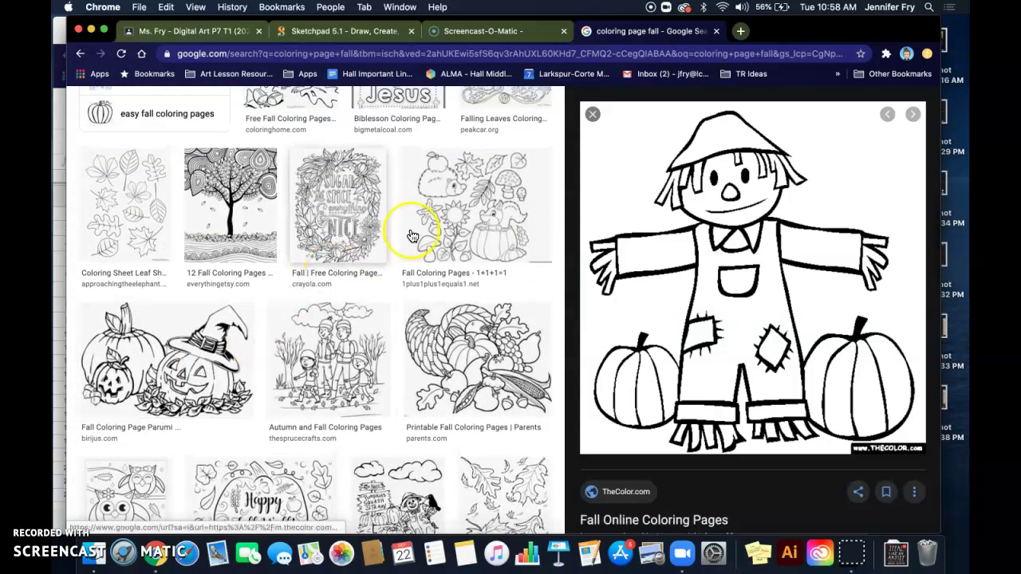
pyautogui.scroll(1, 447, 232)
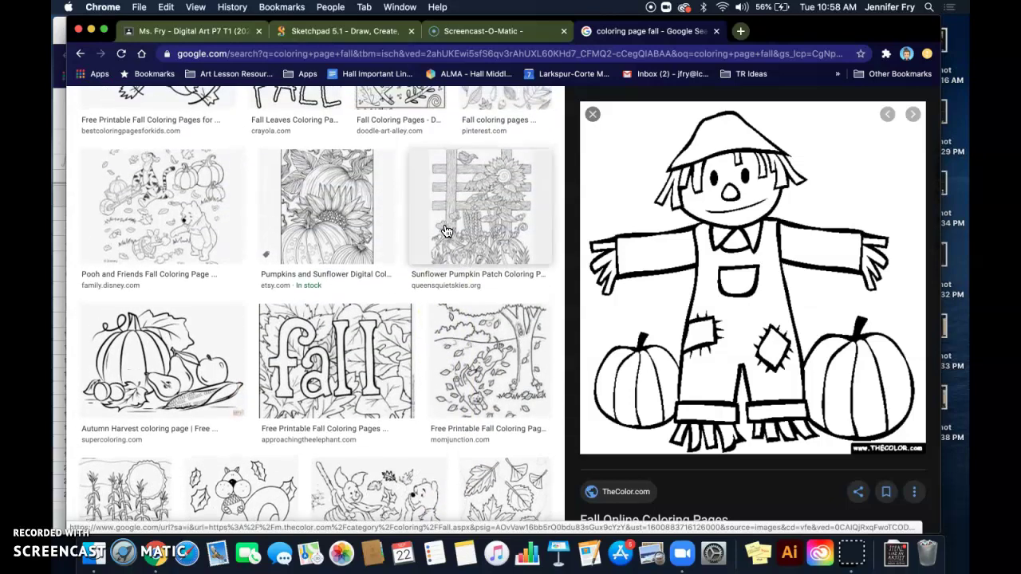
pyautogui.scroll(5, 285, 304)
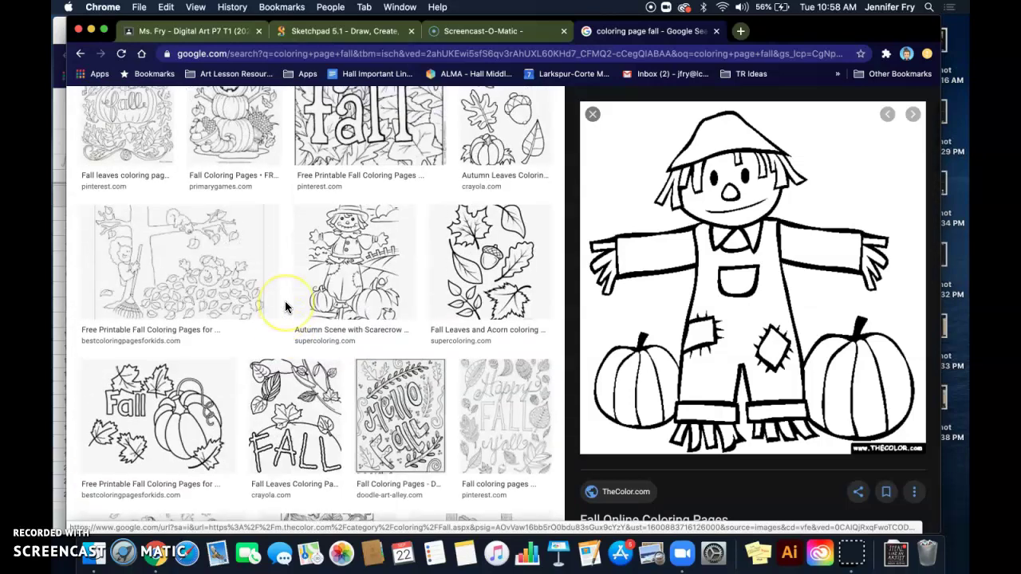
pyautogui.scroll(3, 285, 307)
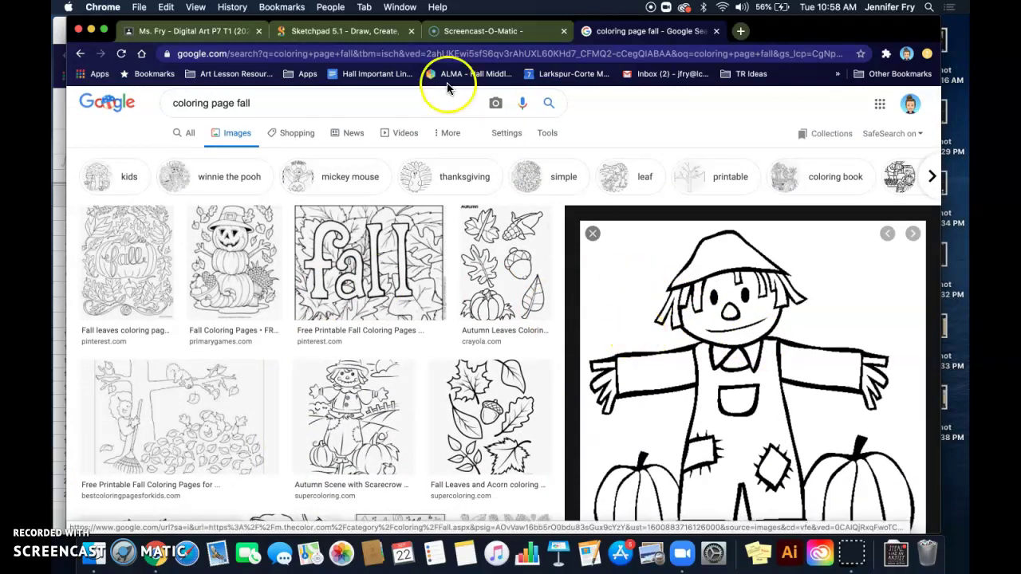
# Step: Return to Sketchpad and draw a large pumpkin outline in Pencil that runs off the canvas's left and bottom edges
pyautogui.click(343, 31)
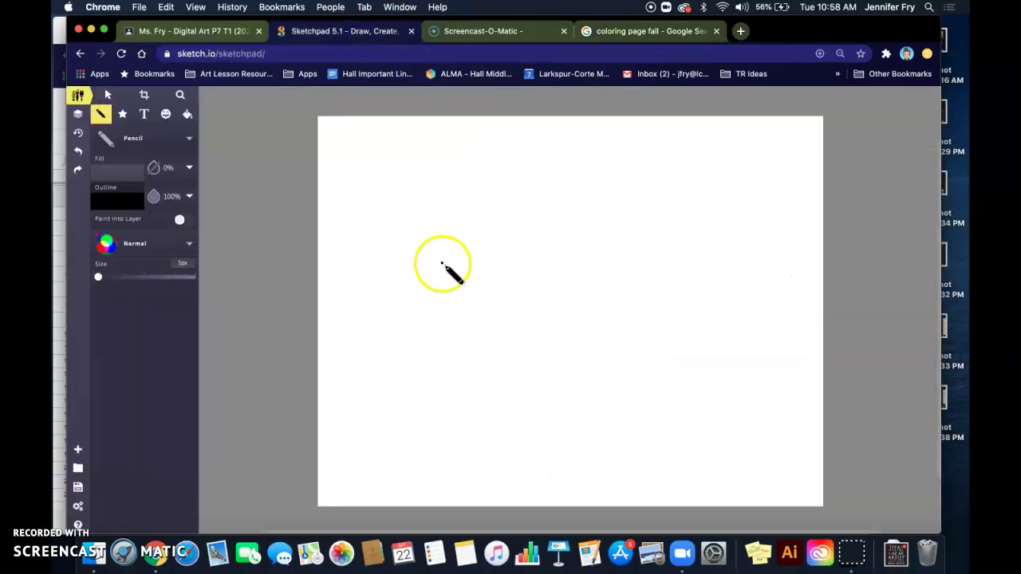
pyautogui.moveTo(505, 235); pyautogui.dragTo(581, 231)
pyautogui.press('super+z')
pyautogui.moveTo(357, 245)
pyautogui.mouseDown()
pyautogui.moveTo(497, 240)
pyautogui.moveTo(573, 278)
pyautogui.moveTo(601, 319)
pyautogui.moveTo(616, 403)
pyautogui.moveTo(598, 469)
pyautogui.moveTo(561, 516)
pyautogui.mouseUp()
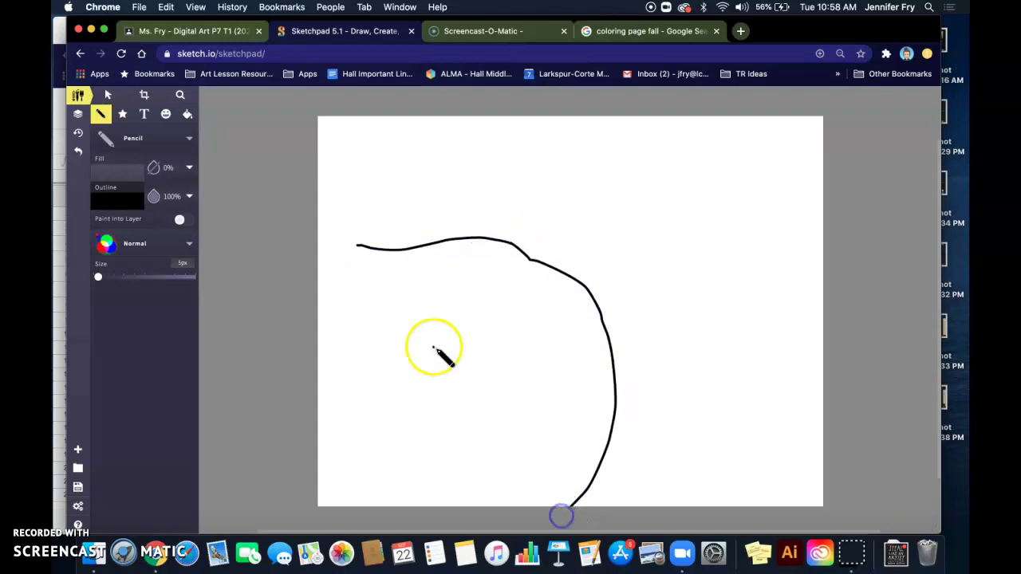
pyautogui.moveTo(356, 248); pyautogui.dragTo(293, 264)
# Step: Draw a closed jagged leaf cap along the pumpkin's top edge and a closed upright stem rising from it
pyautogui.click(356, 247)
pyautogui.moveTo(357, 247)
pyautogui.mouseDown()
pyautogui.moveTo(335, 271)
pyautogui.moveTo(351, 271)
pyautogui.moveTo(376, 297)
pyautogui.moveTo(450, 281)
pyautogui.moveTo(487, 288)
pyautogui.moveTo(465, 268)
pyautogui.moveTo(487, 264)
pyautogui.moveTo(455, 237)
pyautogui.mouseUp()
pyautogui.click(404, 277)
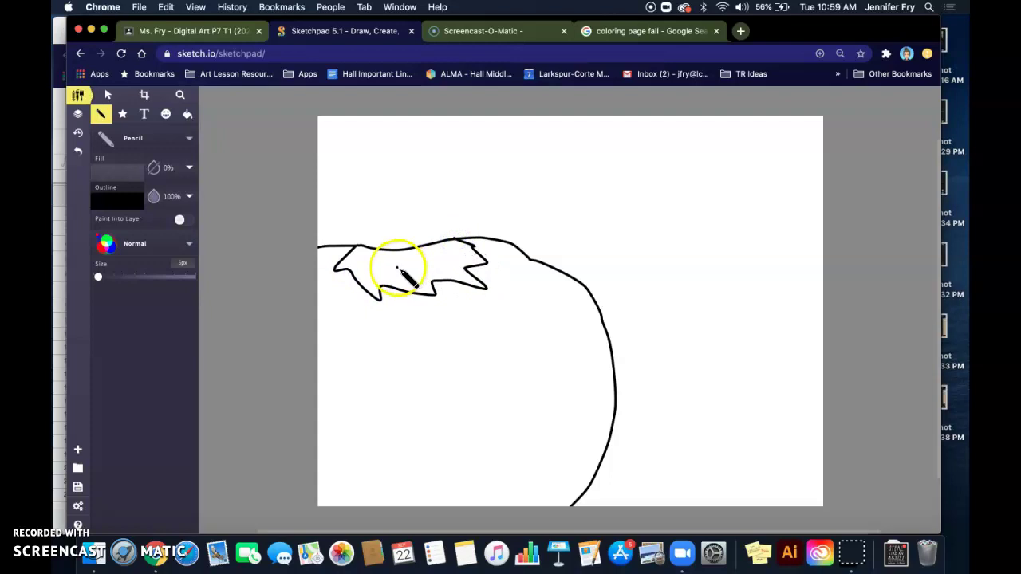
pyautogui.moveTo(398, 268)
pyautogui.mouseDown()
pyautogui.moveTo(400, 191)
pyautogui.moveTo(439, 187)
pyautogui.moveTo(428, 248)
pyautogui.moveTo(434, 265)
pyautogui.moveTo(397, 268)
pyautogui.mouseUp()
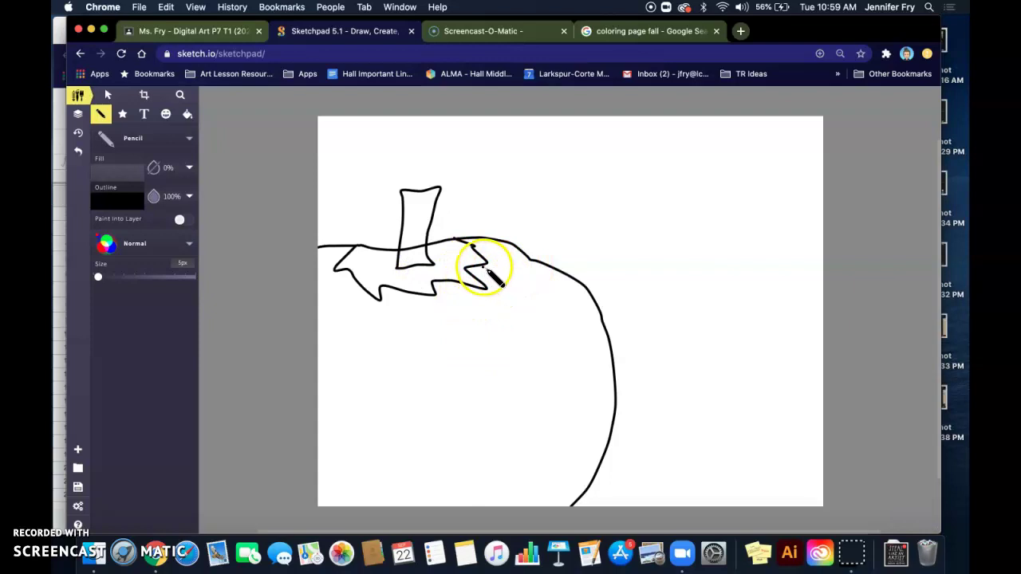
# Step: Draw three curved ribs from the pumpkin's leaf cap down to the canvas's bottom edge
pyautogui.moveTo(485, 266)
pyautogui.mouseDown()
pyautogui.moveTo(517, 327)
pyautogui.moveTo(504, 456)
pyautogui.moveTo(482, 507)
pyautogui.mouseUp()
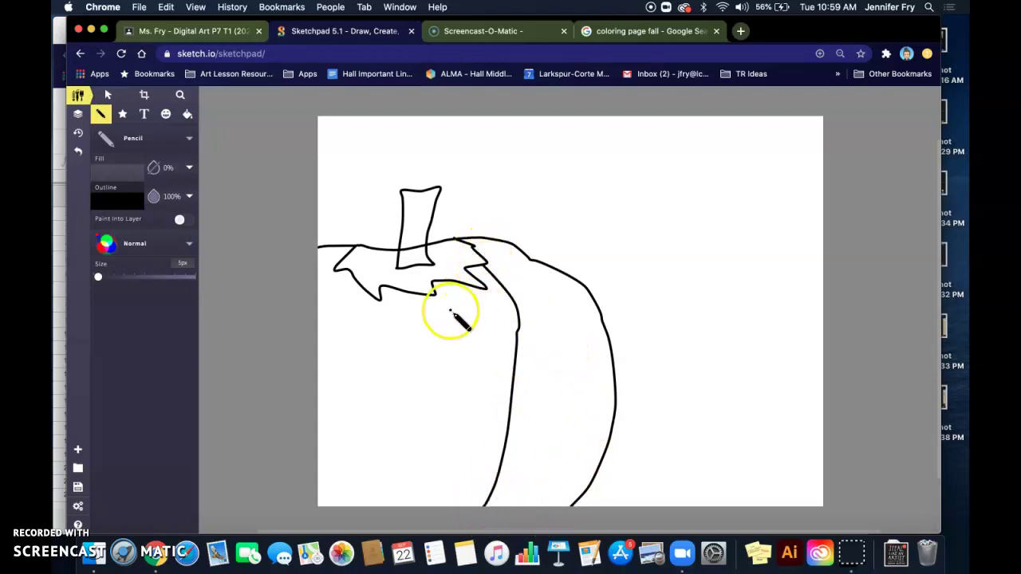
pyautogui.moveTo(444, 287)
pyautogui.mouseDown()
pyautogui.moveTo(452, 404)
pyautogui.moveTo(408, 514)
pyautogui.mouseUp()
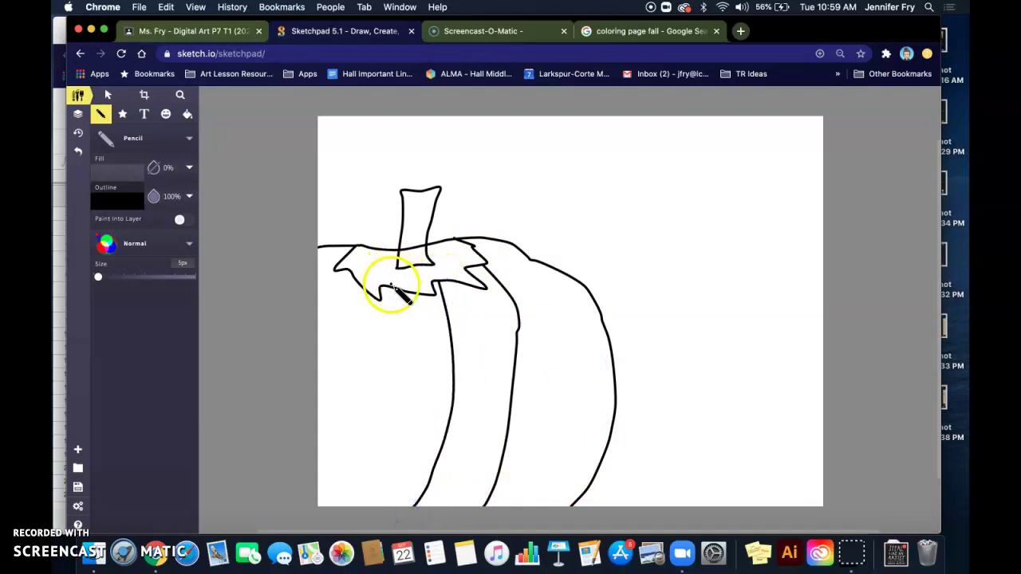
pyautogui.moveTo(393, 289)
pyautogui.mouseDown()
pyautogui.moveTo(377, 397)
pyautogui.moveTo(341, 492)
pyautogui.moveTo(312, 525)
pyautogui.mouseUp()
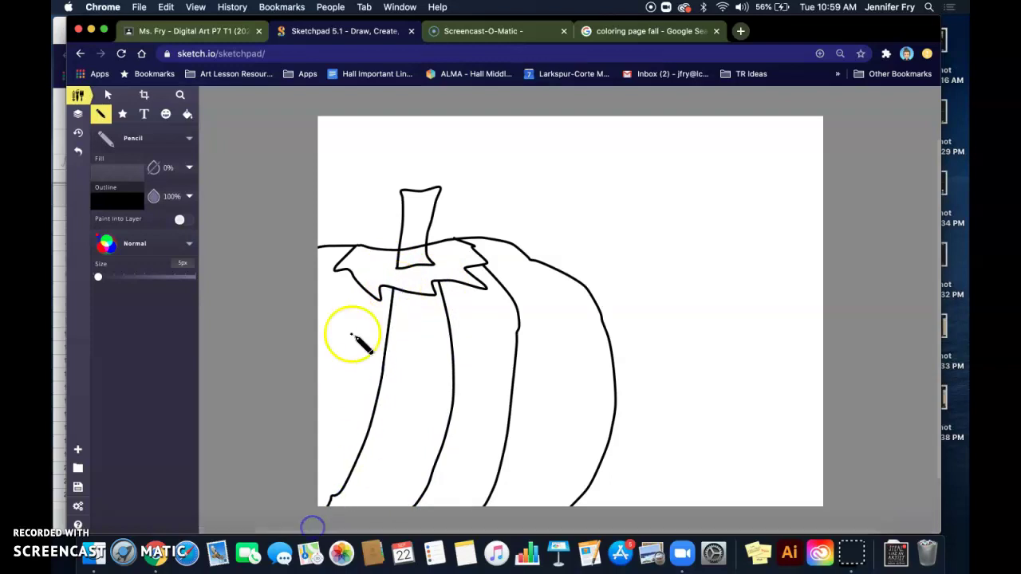
# Step: Draw a fourth curved pumpkin rib from the leaf cap's lower edge down to the canvas's left edge
pyautogui.click(351, 282)
pyautogui.moveTo(351, 282); pyautogui.dragTo(292, 381)
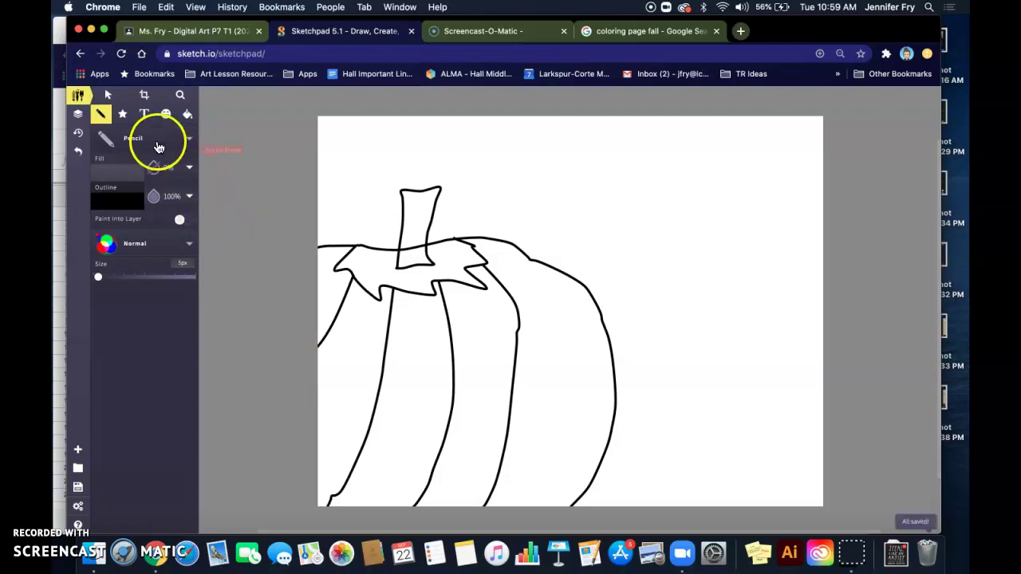
# Step: Paint over the pumpkin line crossing inside the stem with a white 8.2 px Pencil outline and return the outline colour to black
pyautogui.click(120, 206)
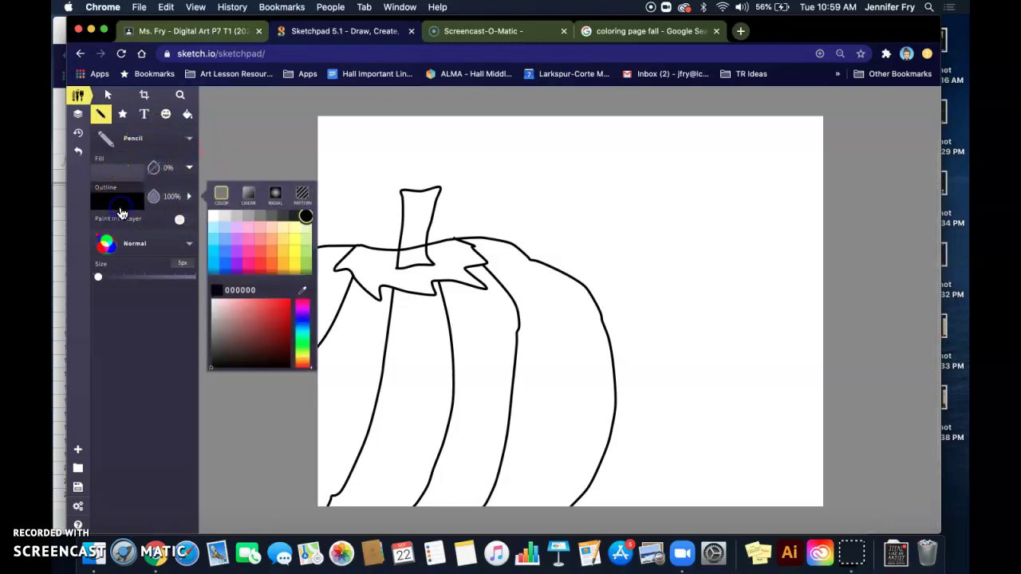
pyautogui.click(213, 221)
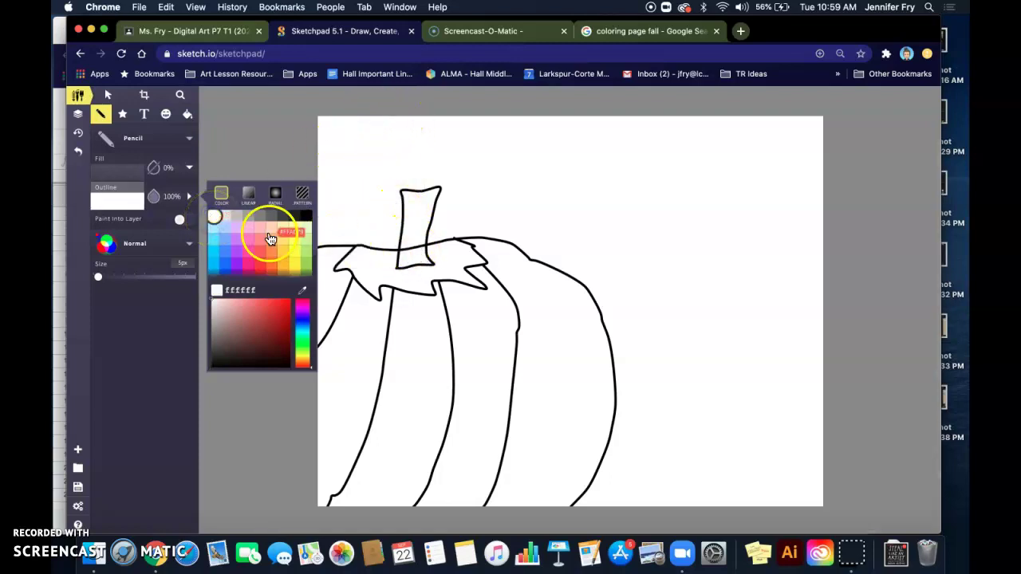
pyautogui.moveTo(99, 277); pyautogui.dragTo(109, 279)
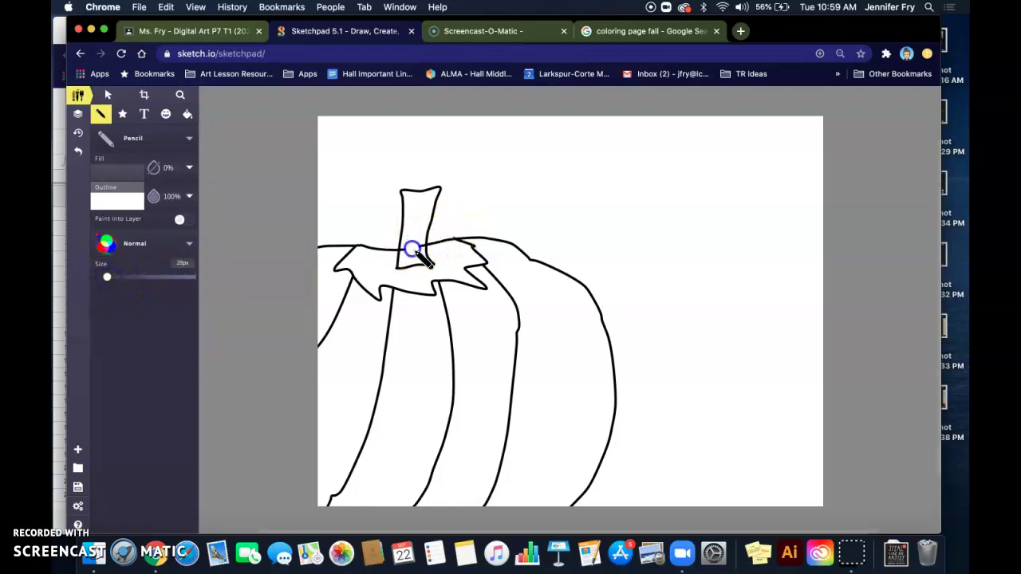
pyautogui.moveTo(107, 277); pyautogui.dragTo(101, 280)
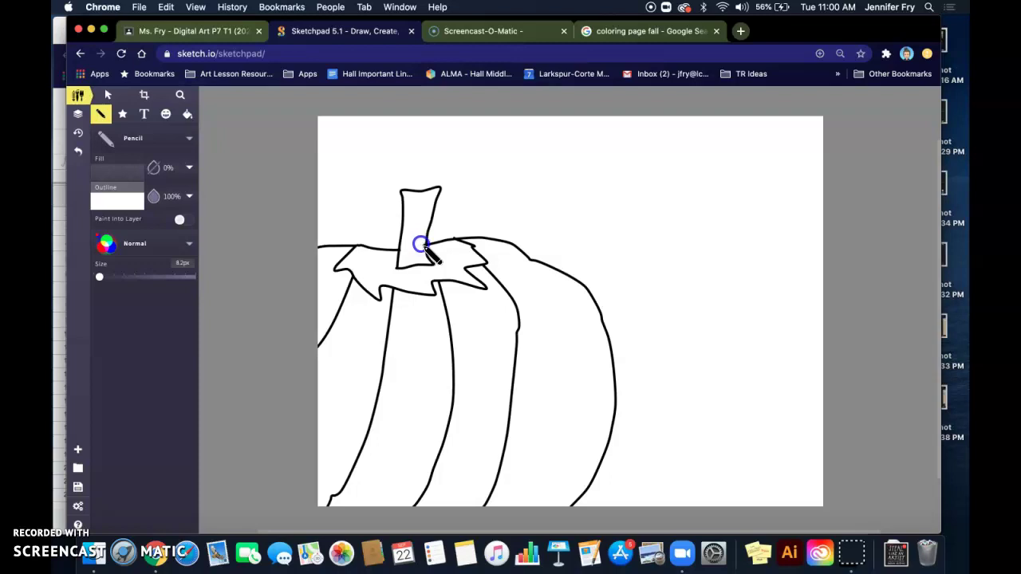
pyautogui.moveTo(420, 244)
pyautogui.mouseDown()
pyautogui.moveTo(479, 216)
pyautogui.moveTo(422, 242)
pyautogui.moveTo(441, 236)
pyautogui.mouseUp()
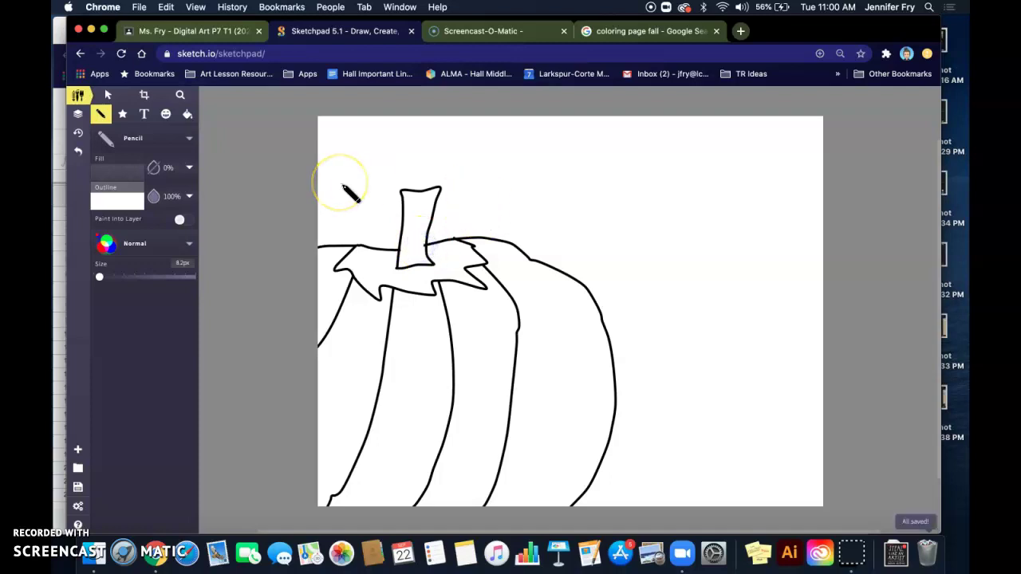
pyautogui.click(112, 199)
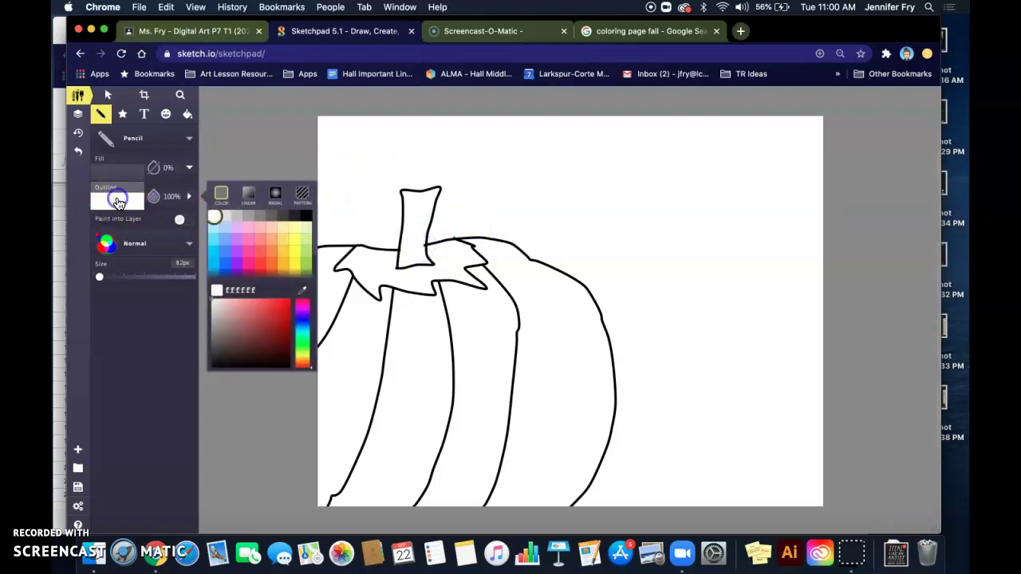
pyautogui.click(306, 215)
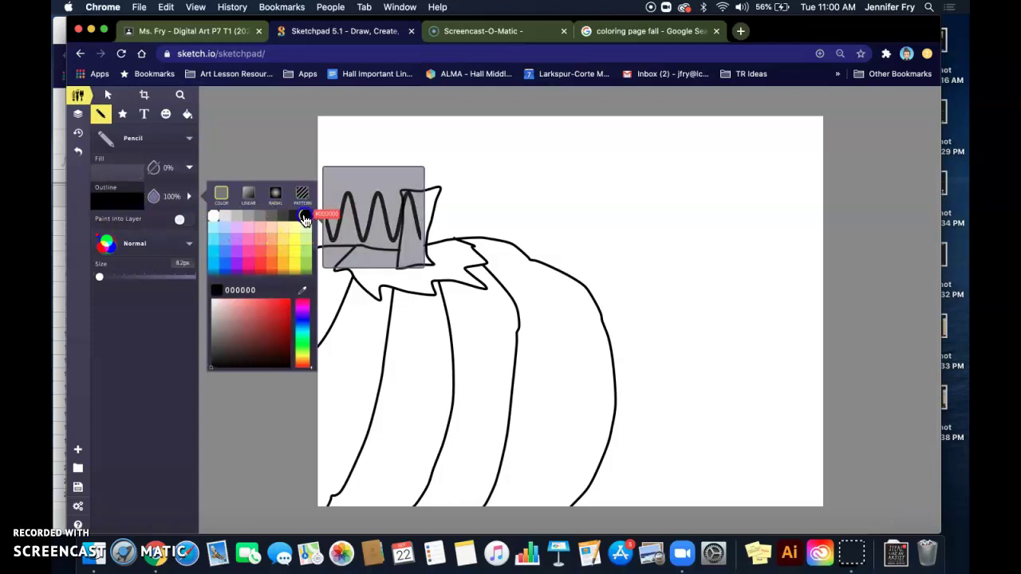
pyautogui.click(520, 32)
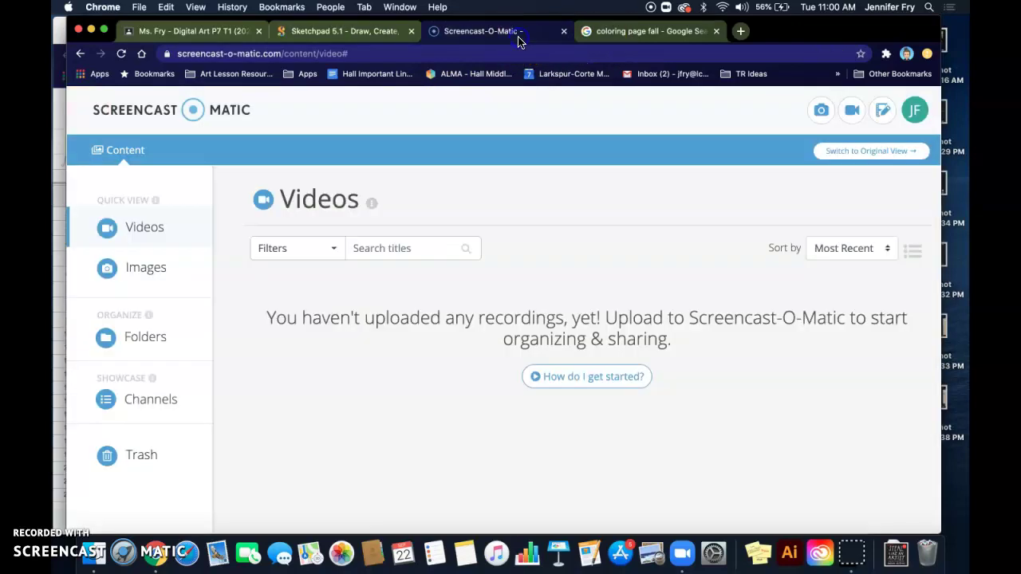
pyautogui.click(314, 29)
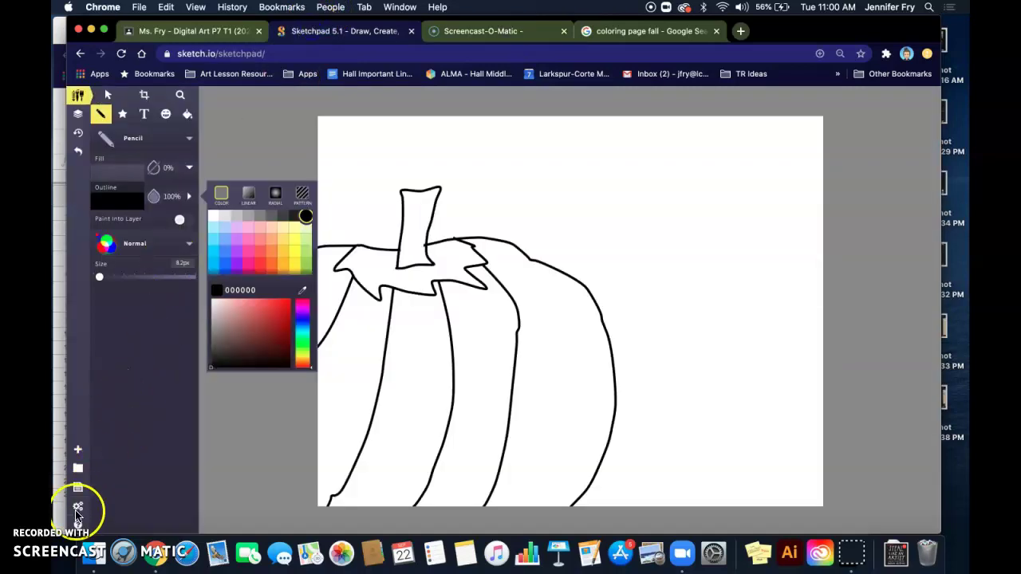